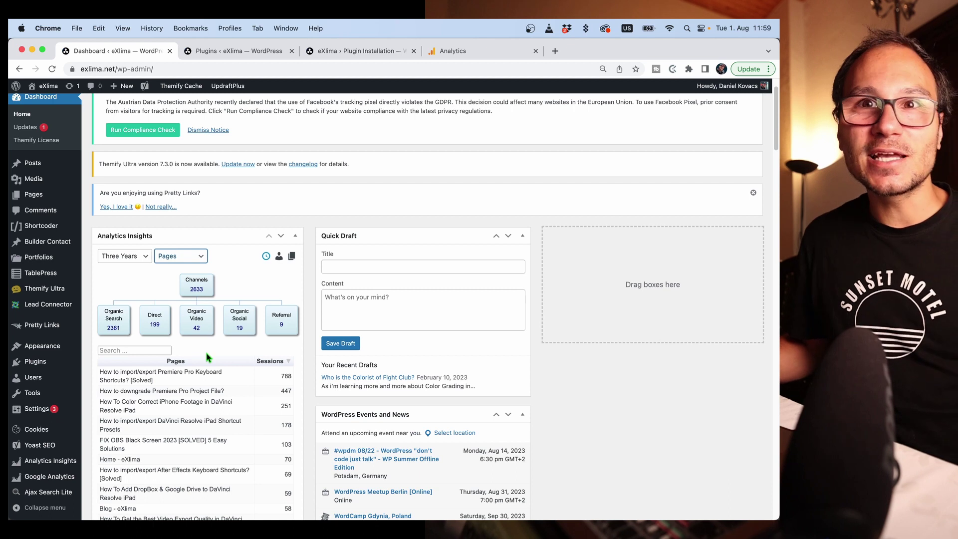
Compare the Analytics Insights widget on the WordPress dashboard with the property list in Google Analytics.
{"action": "left_click", "coordinate": [492, 48]}
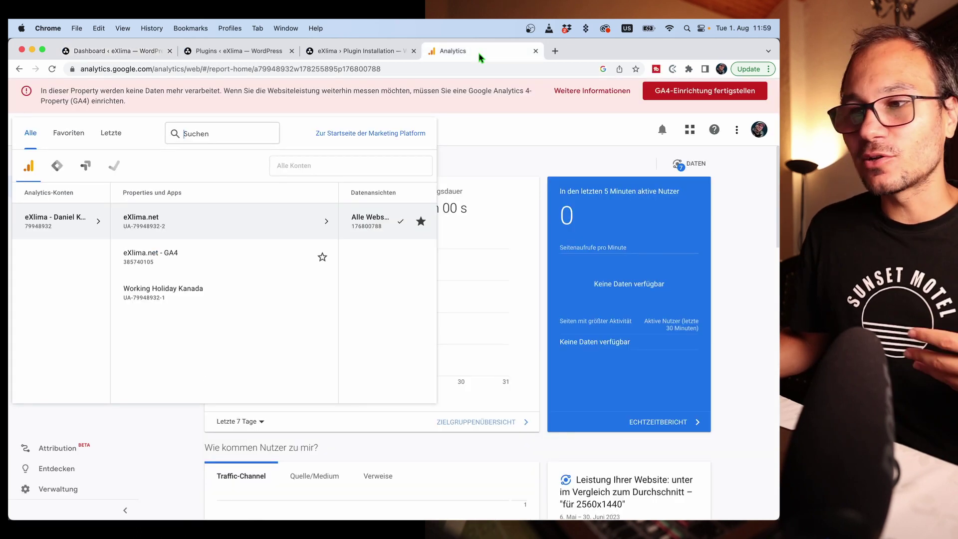
{"action": "left_click", "coordinate": [109, 53]}
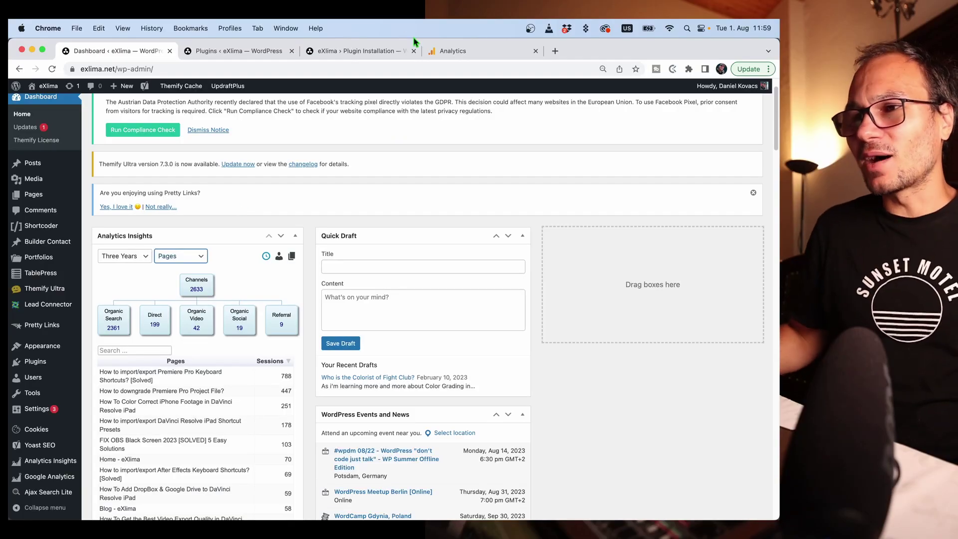
{"action": "left_click", "coordinate": [462, 50]}
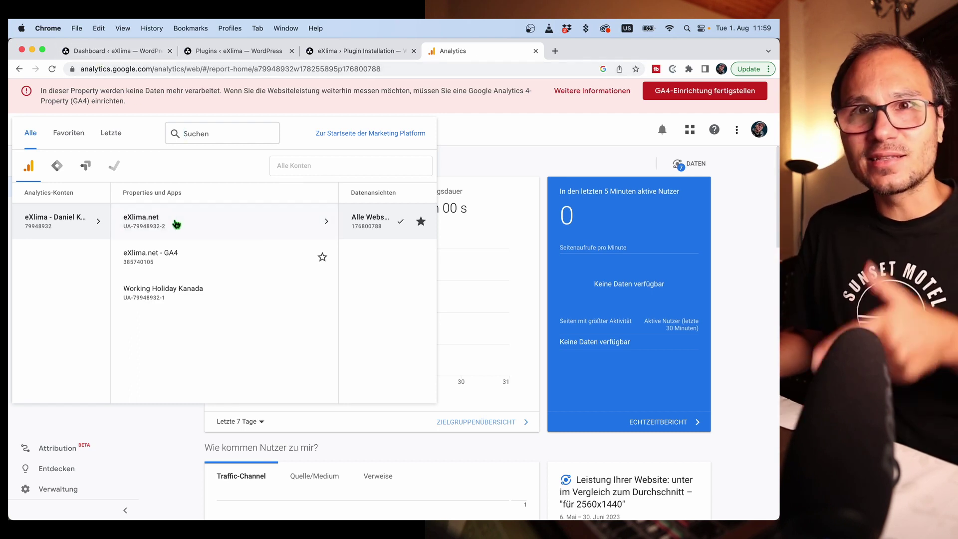
Return to the WordPress dashboard and show the Users report in the Analytics Insights widget.
{"action": "left_click", "coordinate": [92, 52]}
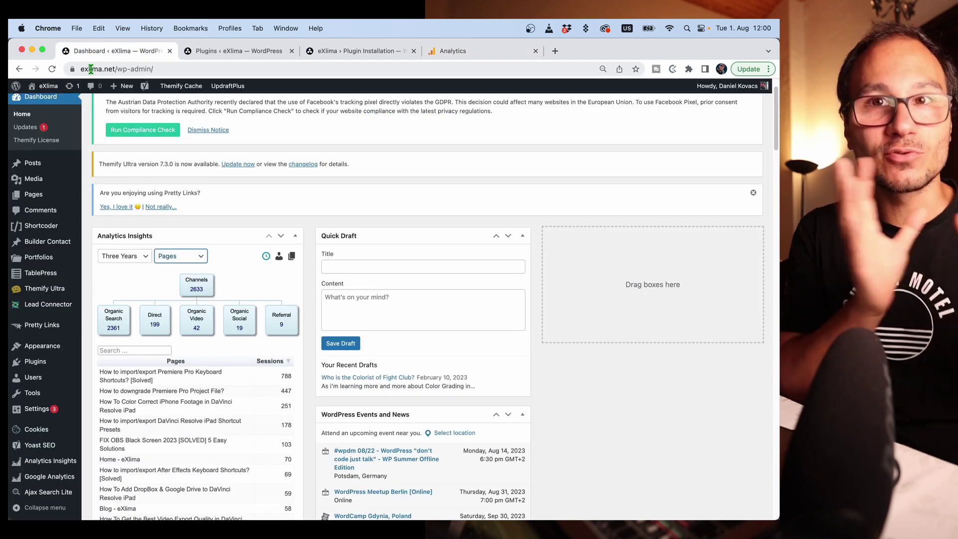
{"action": "scroll", "coordinate": [263, 283], "scroll_direction": "down", "scroll_amount": 2}
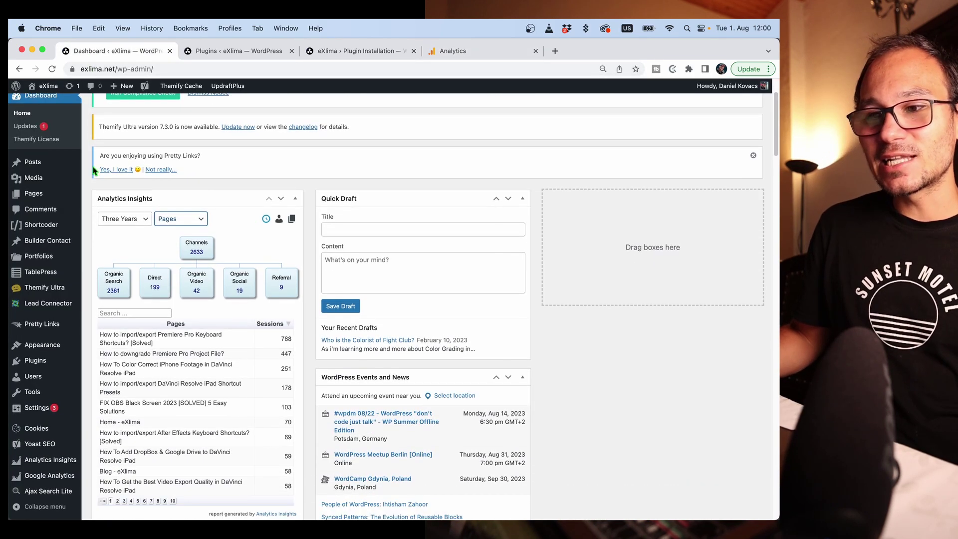
{"action": "left_click", "coordinate": [184, 219]}
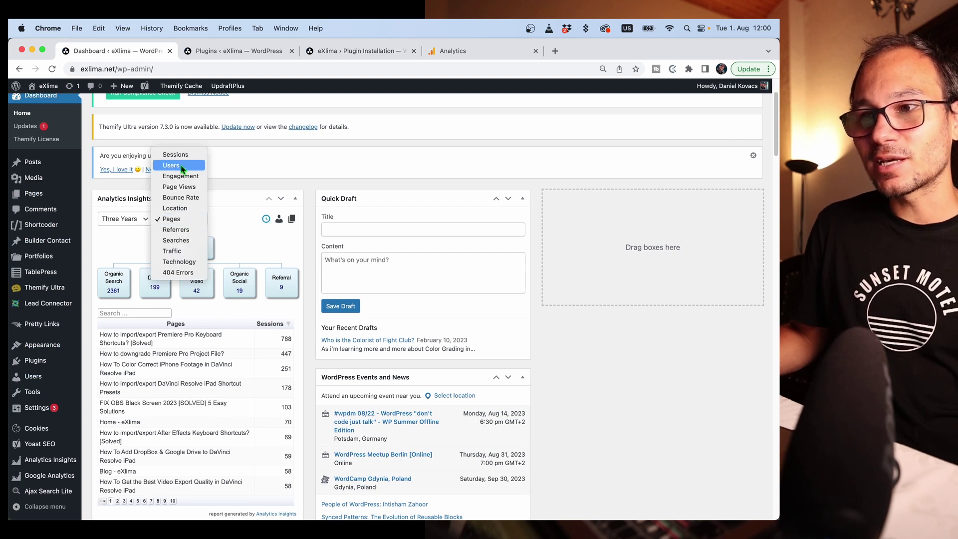
{"action": "left_click", "coordinate": [184, 164]}
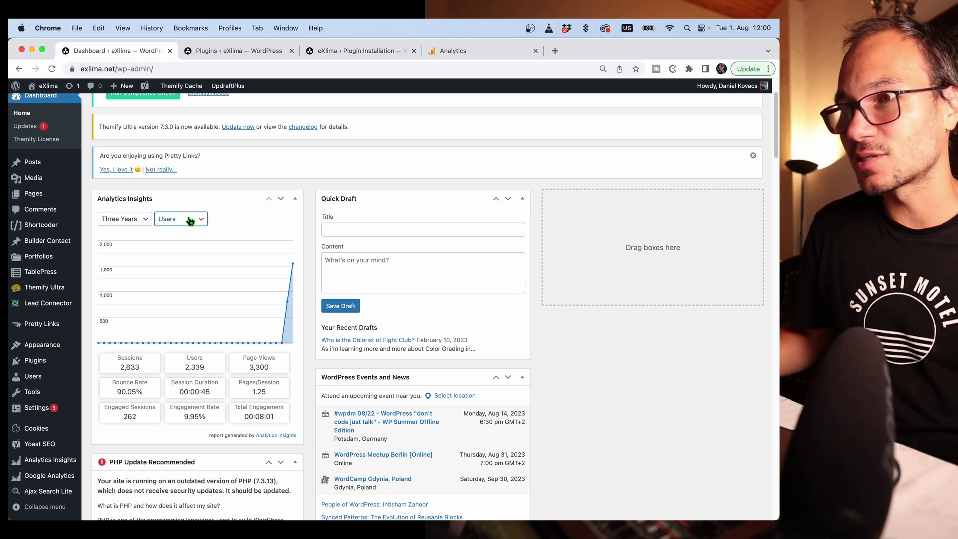
Switch to Google Analytics and open the eXlima.net - GA4 property.
{"action": "left_click", "coordinate": [477, 56]}
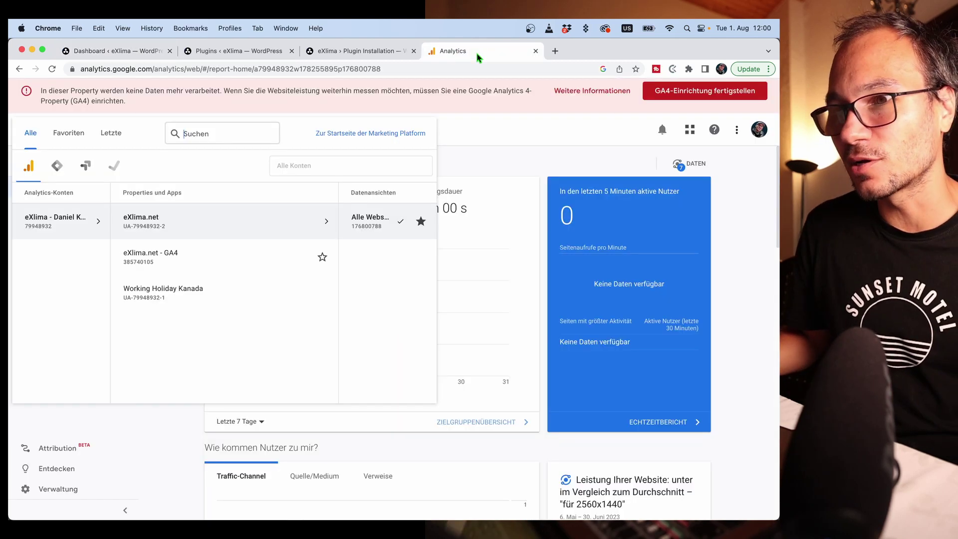
{"action": "left_click", "coordinate": [172, 454]}
{"action": "left_click", "coordinate": [153, 133]}
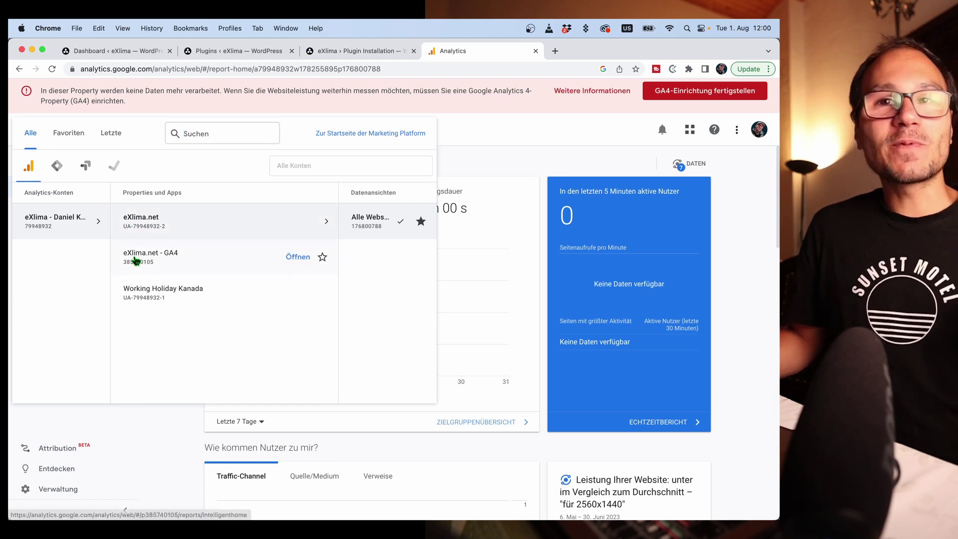
{"action": "left_click", "coordinate": [163, 263]}
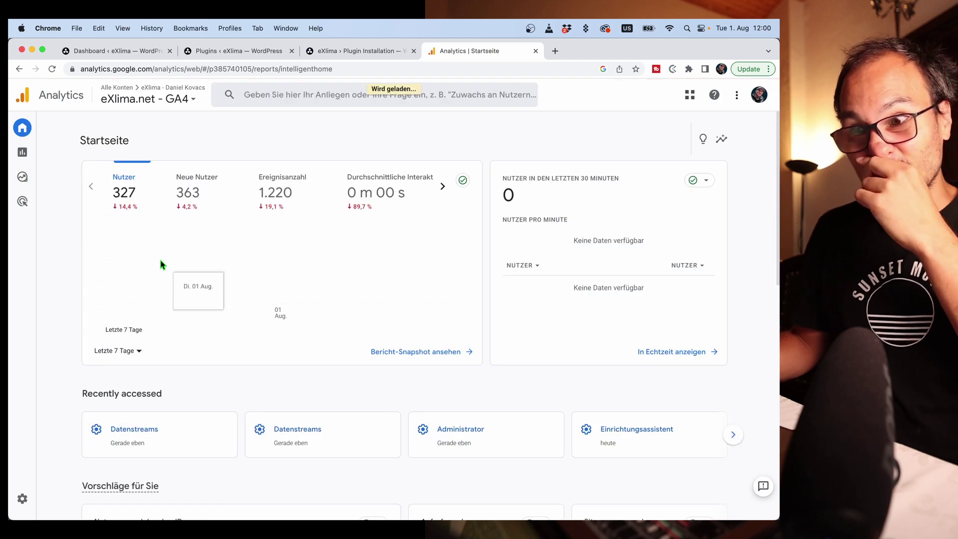
Open the web stream details of the eXlima.net - GA4 data stream from the property's administration settings.
{"action": "left_click", "coordinate": [32, 499]}
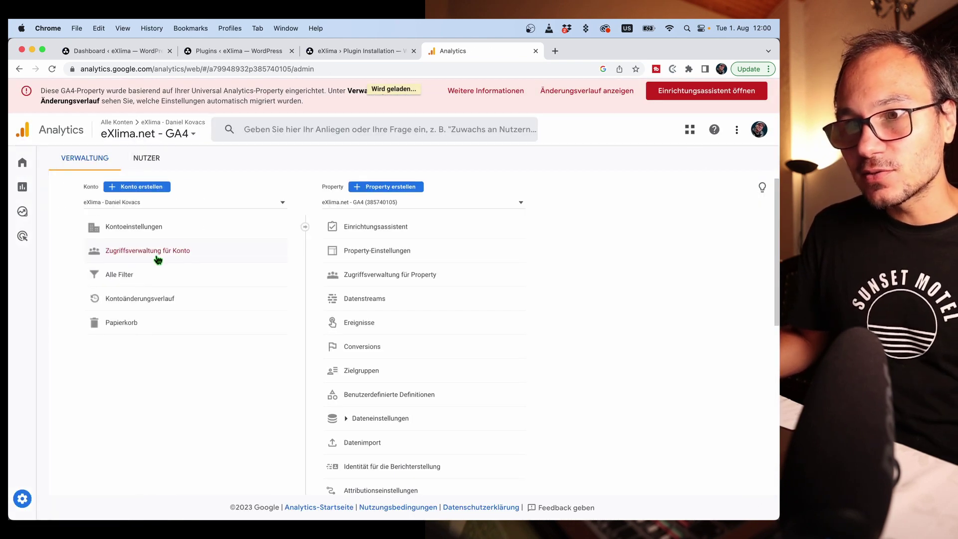
{"action": "left_click", "coordinate": [361, 299]}
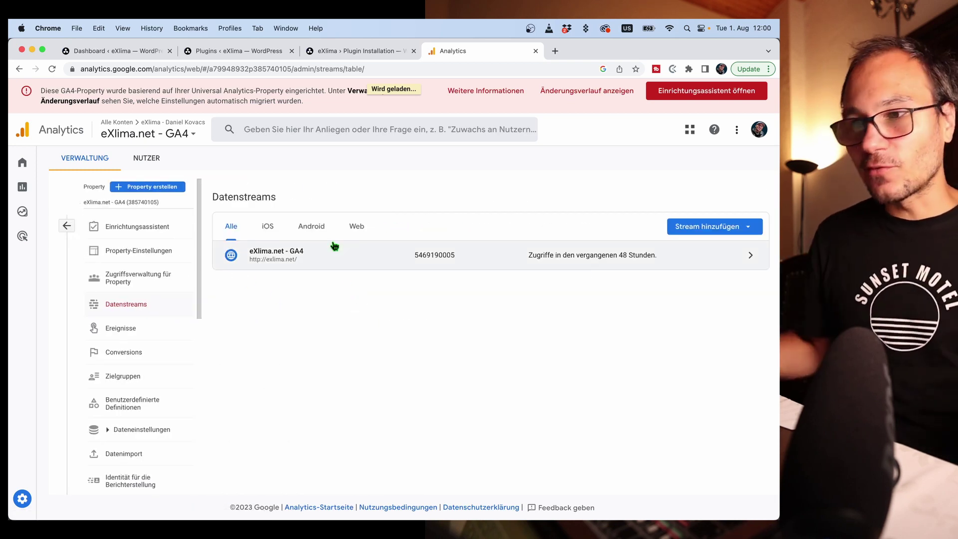
{"action": "left_click", "coordinate": [321, 261]}
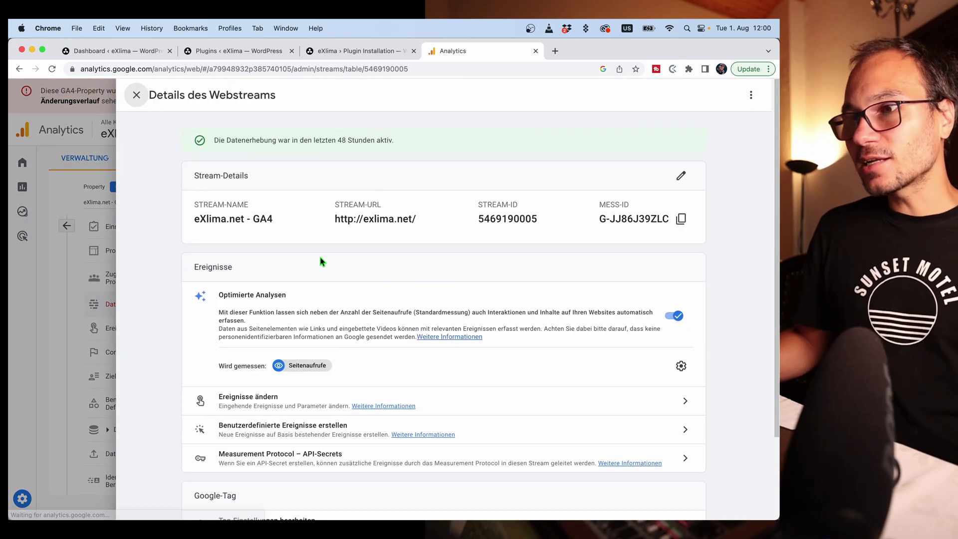
Open the stream's tag instructions for manual installation and select the complete Google tag code.
{"action": "scroll", "coordinate": [320, 264], "scroll_direction": "down", "scroll_amount": 3}
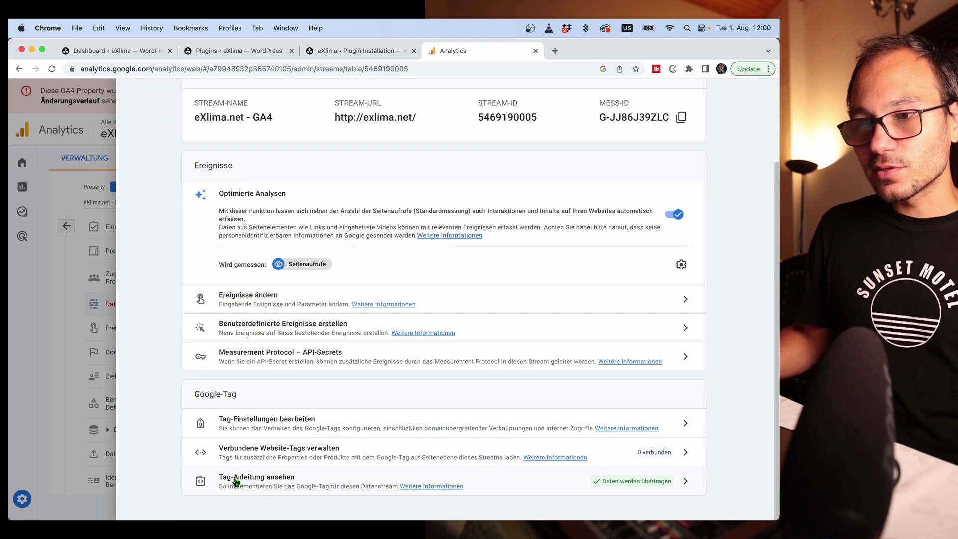
{"action": "left_click", "coordinate": [239, 482]}
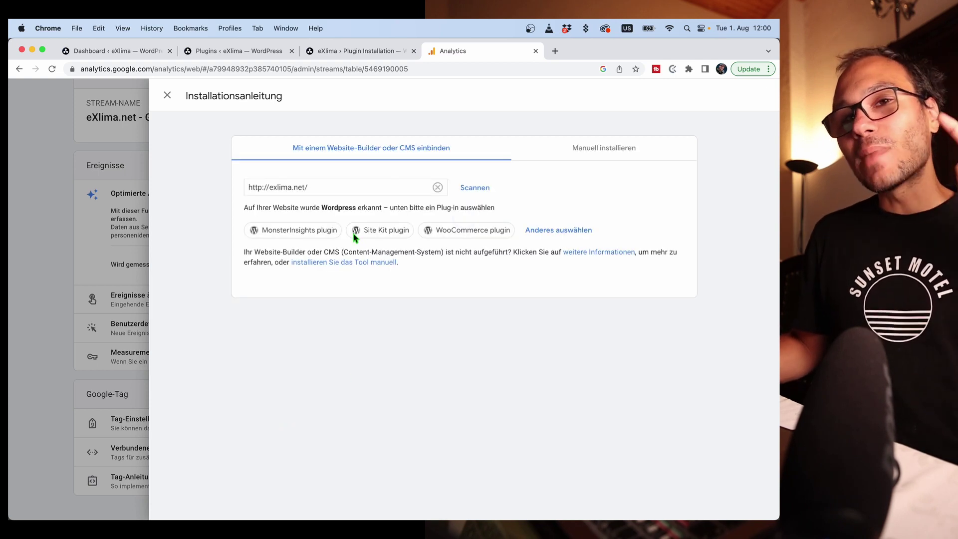
{"action": "left_click", "coordinate": [616, 151]}
{"action": "left_click_drag", "start_coordinate": [290, 300], "coordinate": [246, 221]}
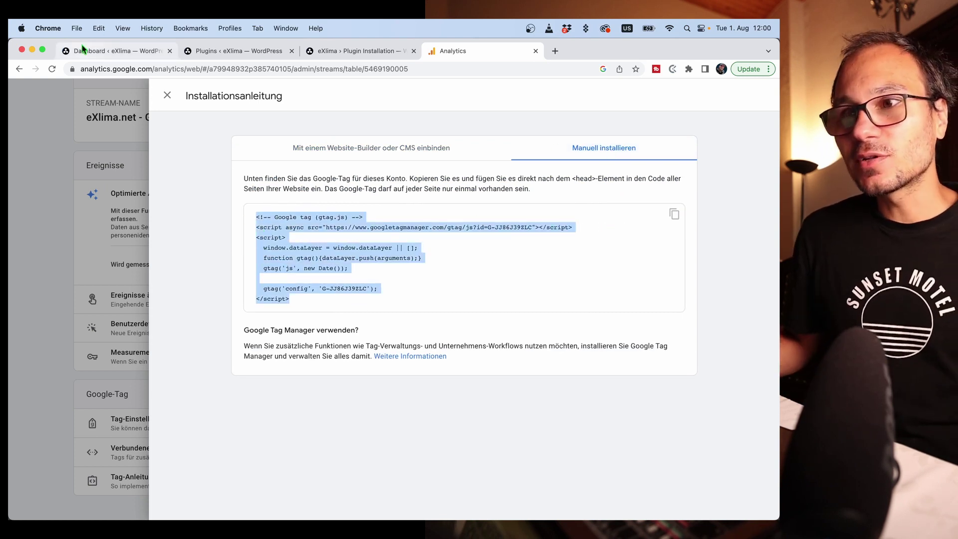
Switch to WordPress and view Analytics Insights for Google Analytics 4 (AIWP) in the installed plugins and on its details page.
{"action": "left_click", "coordinate": [87, 51]}
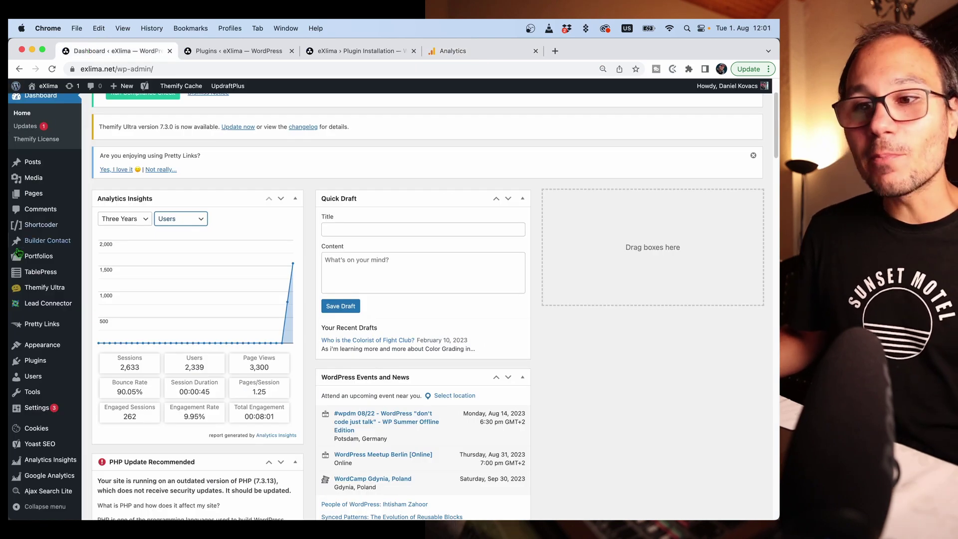
{"action": "mouse_move", "coordinate": [45, 292]}
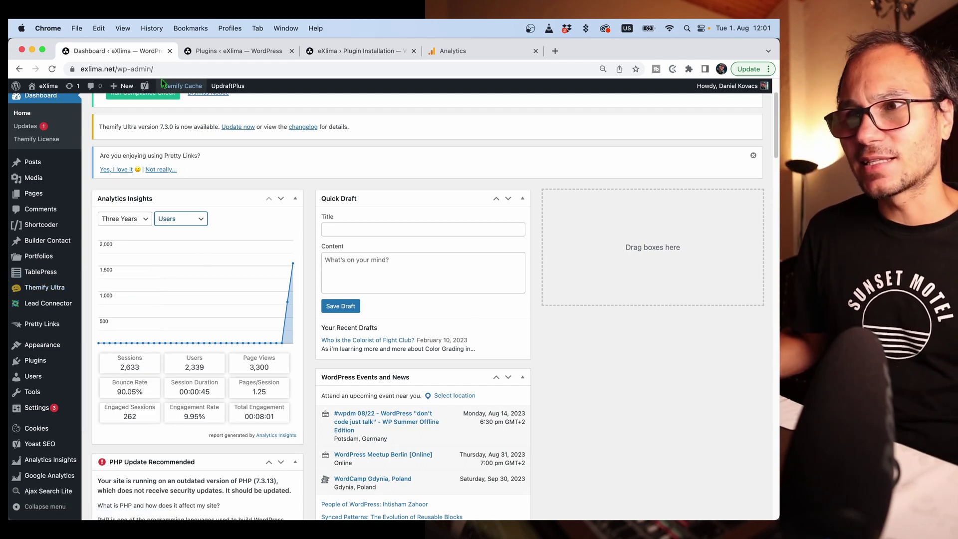
{"action": "left_click", "coordinate": [203, 53]}
{"action": "scroll", "coordinate": [136, 372], "scroll_direction": "down", "scroll_amount": 1}
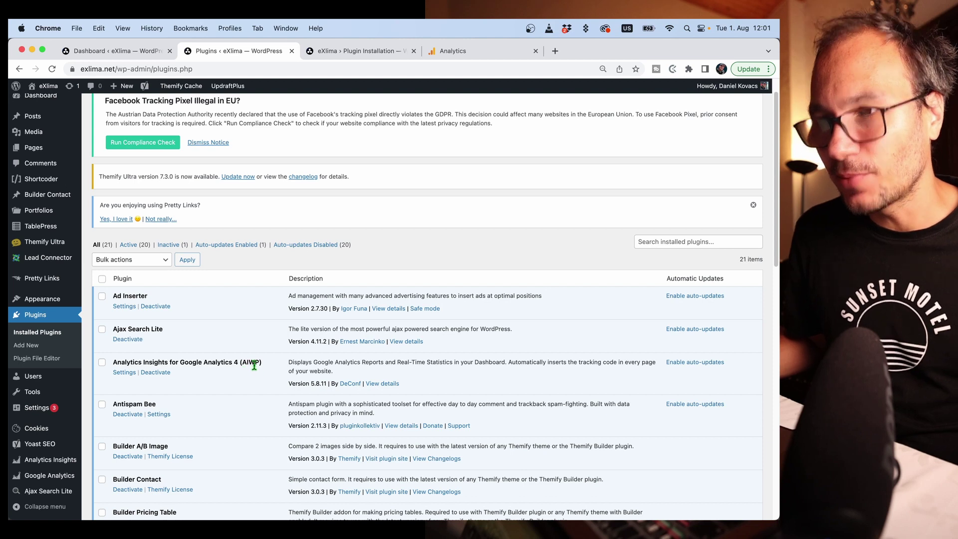
{"action": "scroll", "coordinate": [370, 256], "scroll_direction": "up", "scroll_amount": 1}
{"action": "left_click", "coordinate": [343, 46]}
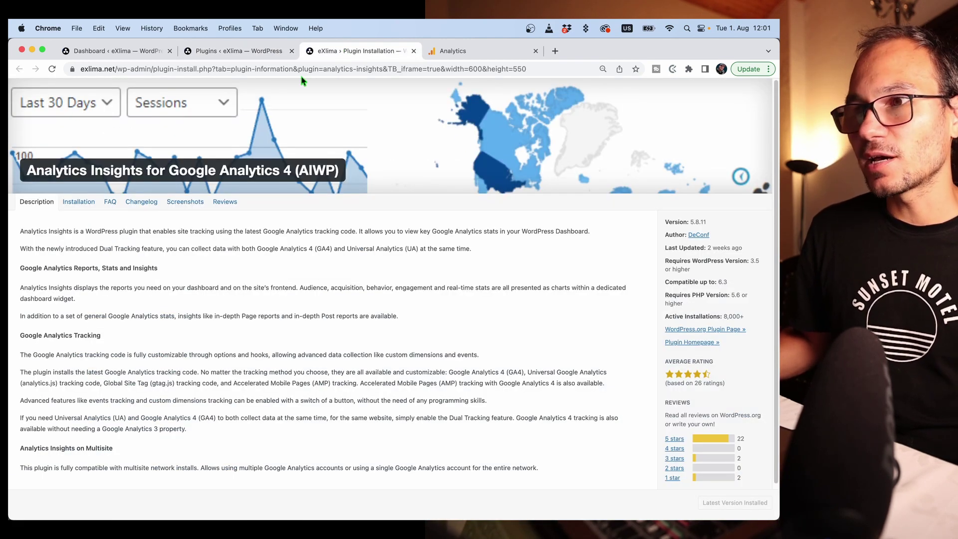
Search the new plugins for "Analytics Insights for Google Analytics 4 (AIWP)" and go back to the WordPress dashboard.
{"action": "left_click", "coordinate": [252, 51]}
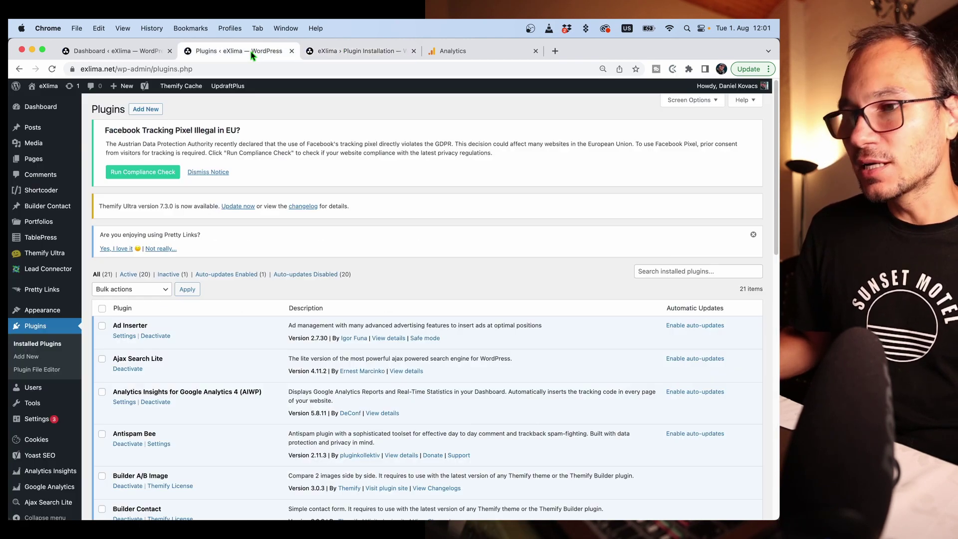
{"action": "left_click", "coordinate": [149, 111]}
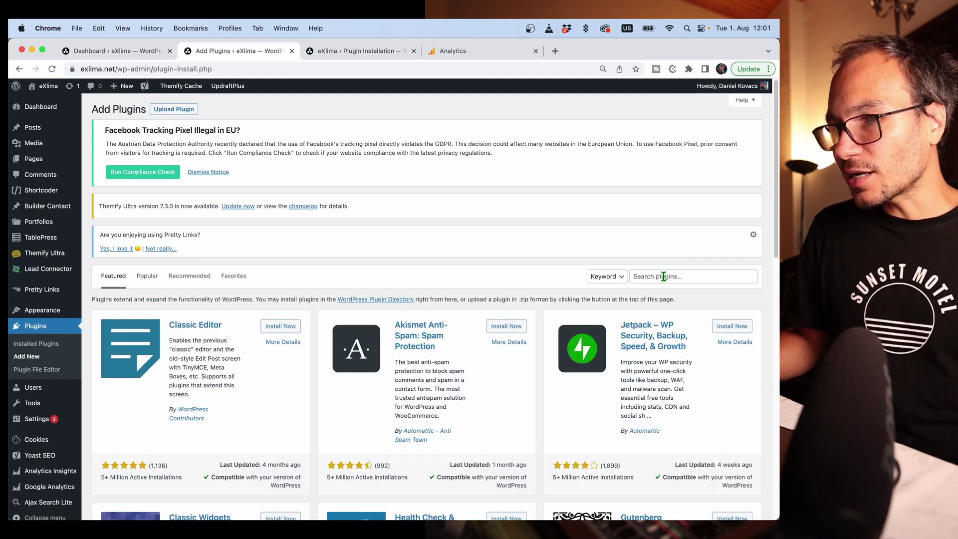
{"action": "left_click", "coordinate": [663, 276]}
{"action": "type", "text": "Analytics Insights for Google Analytics 4 (AIWP)"}
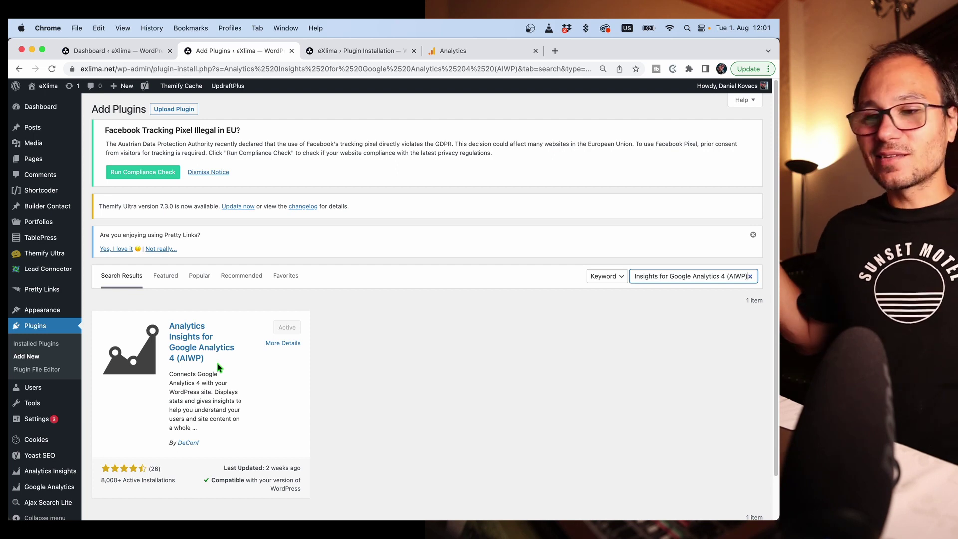
{"action": "left_click", "coordinate": [63, 106]}
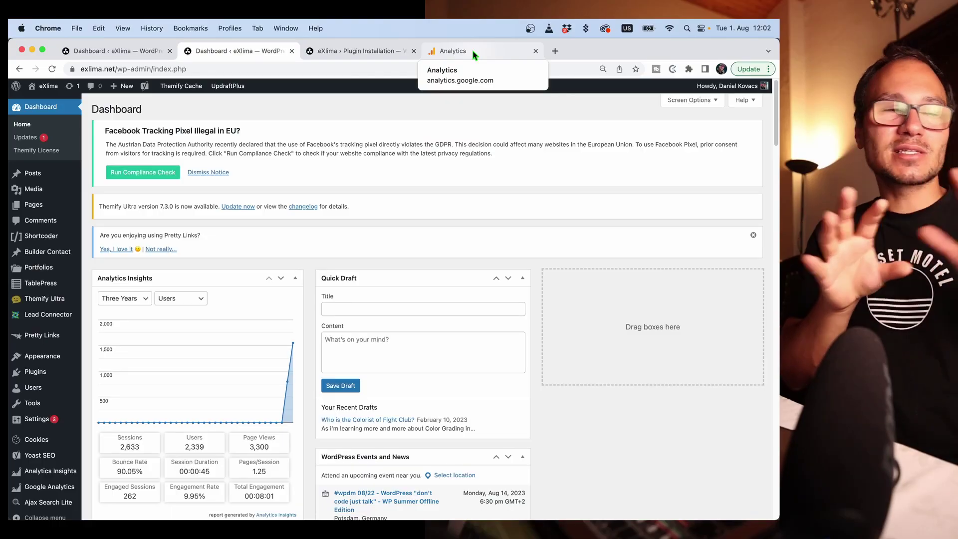
Switch to Google Analytics, leave the web stream details and check the account's list of properties.
{"action": "left_click", "coordinate": [474, 53]}
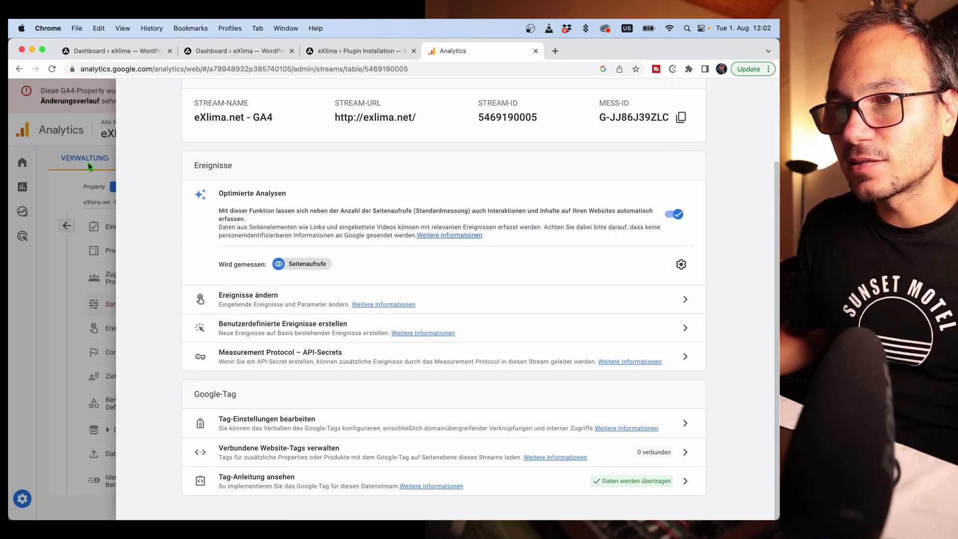
{"action": "left_click", "coordinate": [88, 163]}
{"action": "left_click", "coordinate": [130, 130]}
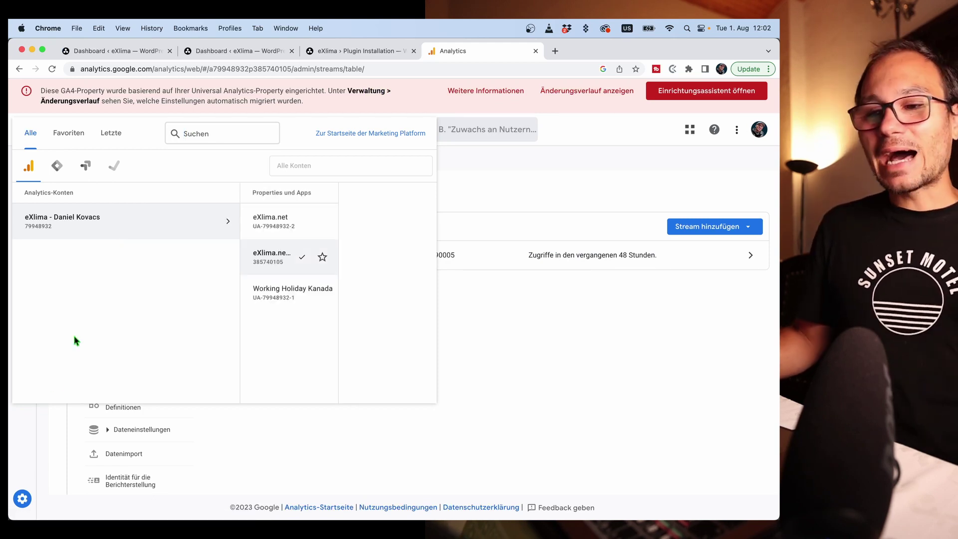
{"action": "left_click", "coordinate": [39, 428]}
Compare the Users chart on the WordPress dashboard with the Universal Analytics and GA4 properties in Google Analytics.
{"action": "left_click", "coordinate": [125, 52]}
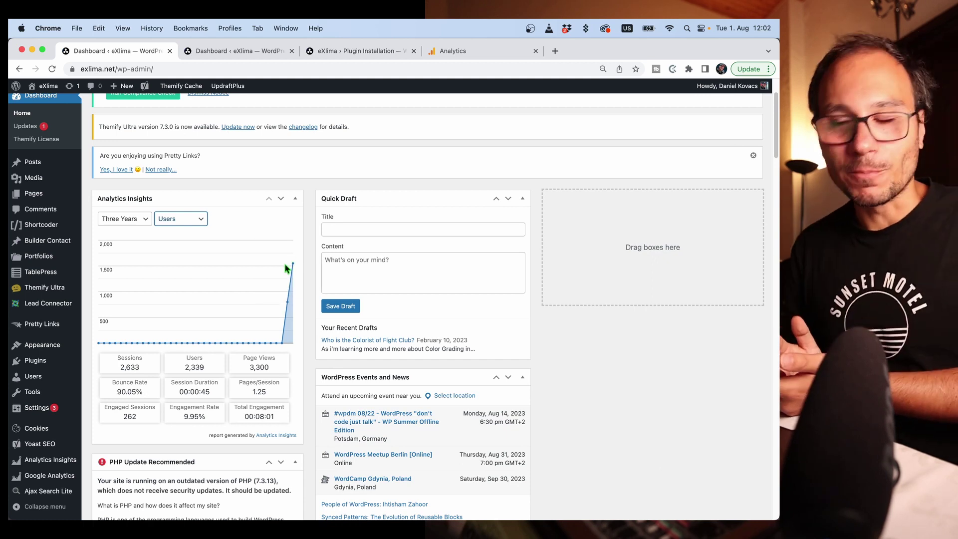
{"action": "left_click", "coordinate": [463, 56]}
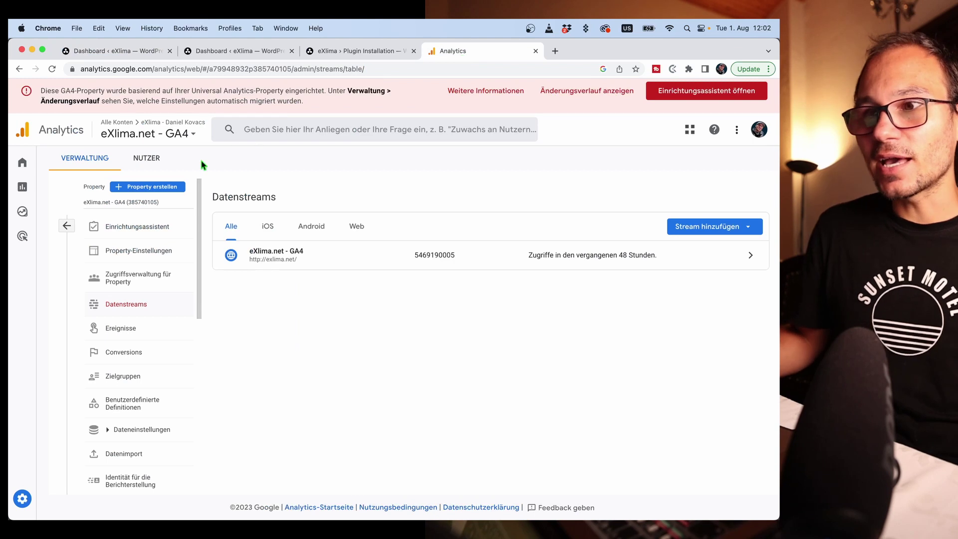
{"action": "left_click", "coordinate": [157, 133]}
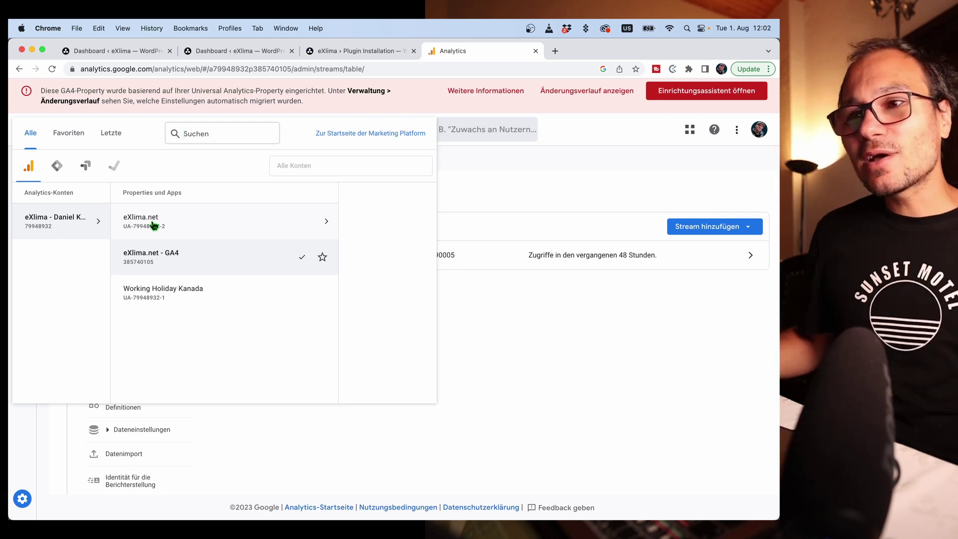
{"action": "left_click", "coordinate": [87, 56]}
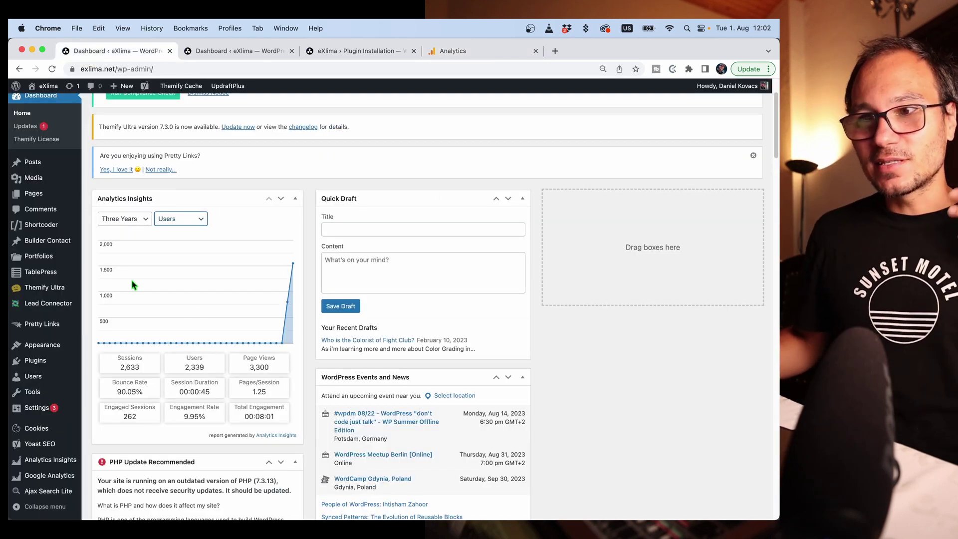